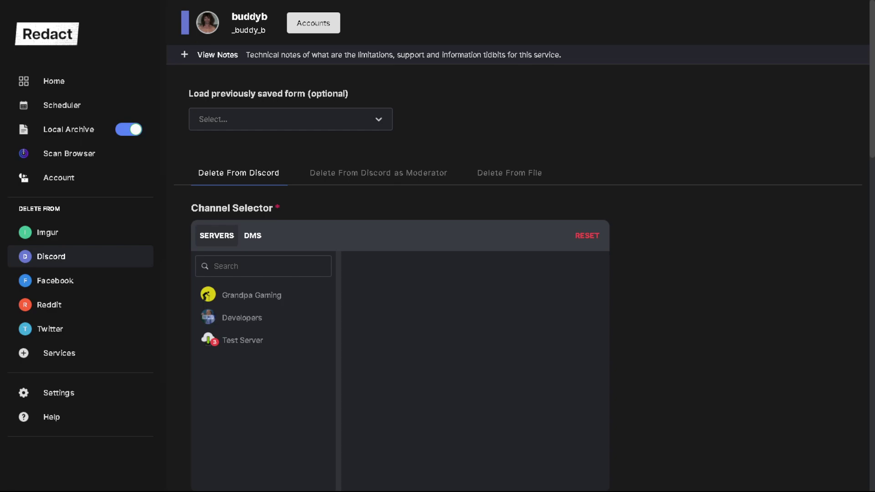
# - From the home page, open the Discord deletion form and tick every Test Server channel
pyautogui.click(28, 82)
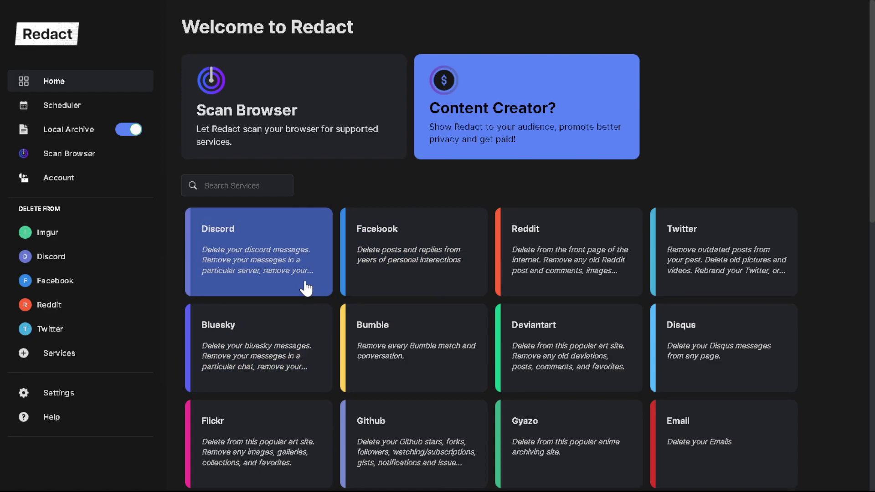
pyautogui.click(34, 256)
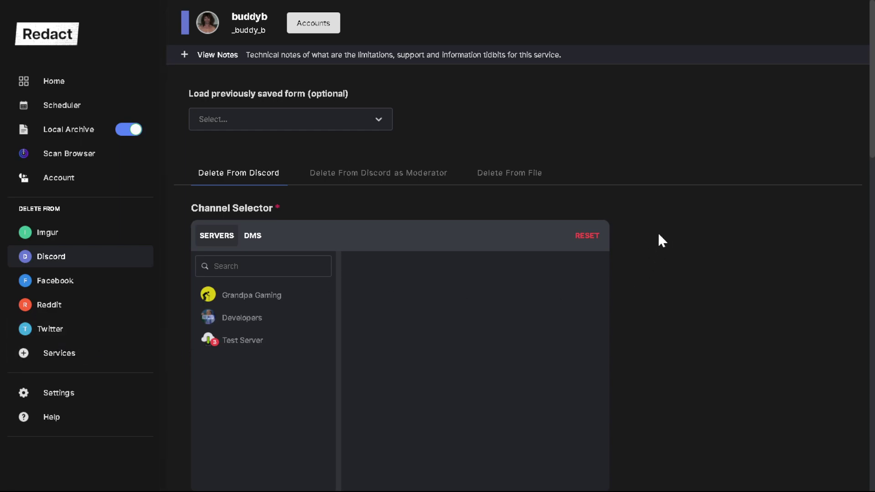
pyautogui.click(228, 341)
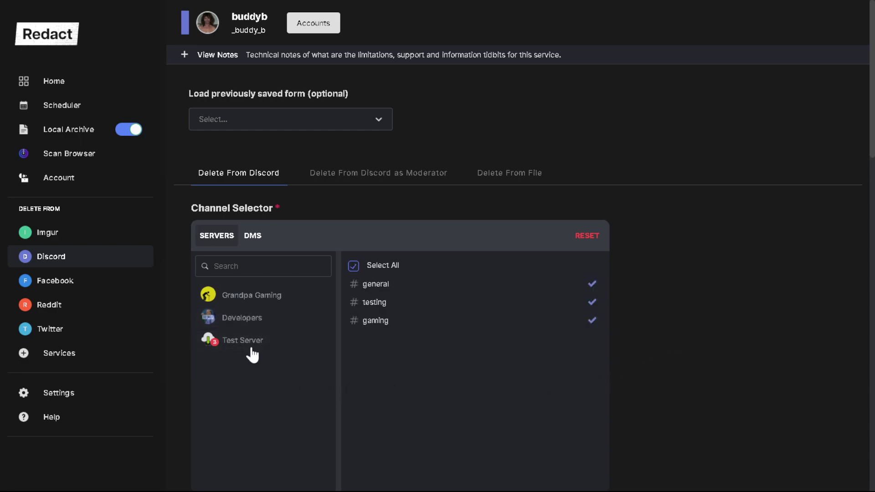
# - Clear the ticks, try the gaming and testing channels individually, then reselect general, testing and gaming
pyautogui.click(361, 273)
pyautogui.click(377, 323)
pyautogui.click(376, 305)
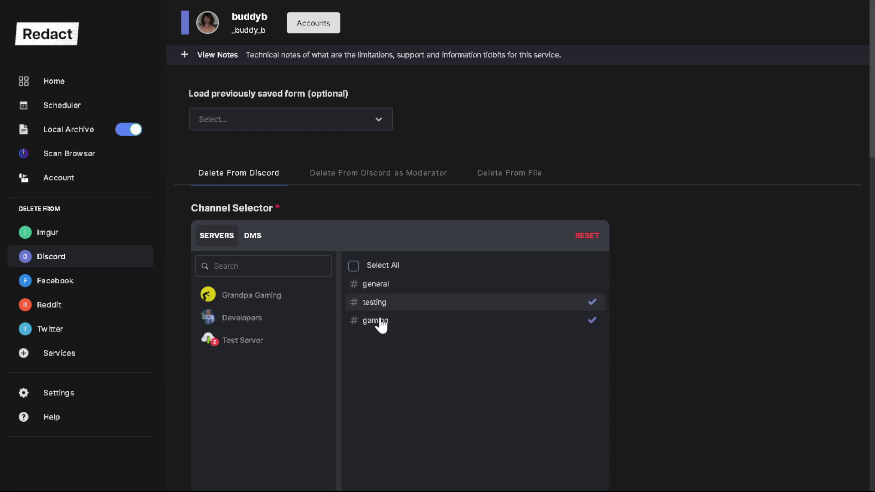
pyautogui.click(376, 305)
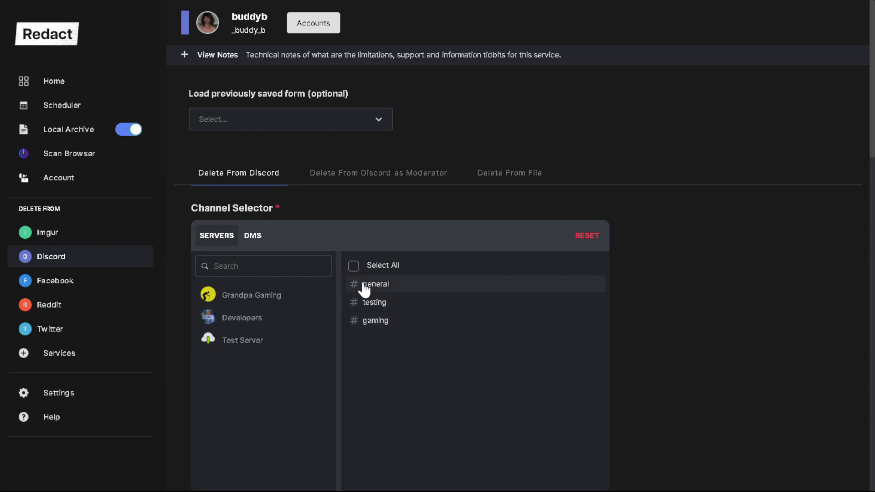
pyautogui.click(354, 268)
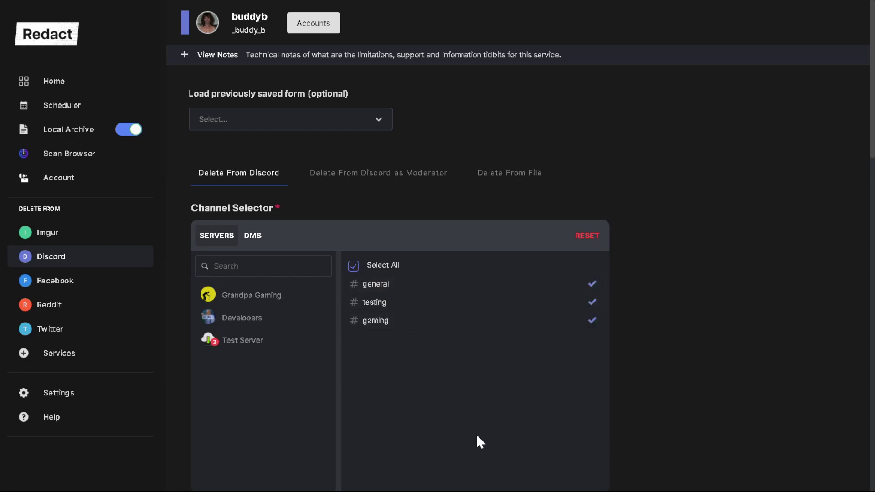
pyautogui.scroll(-8, 668, 289)
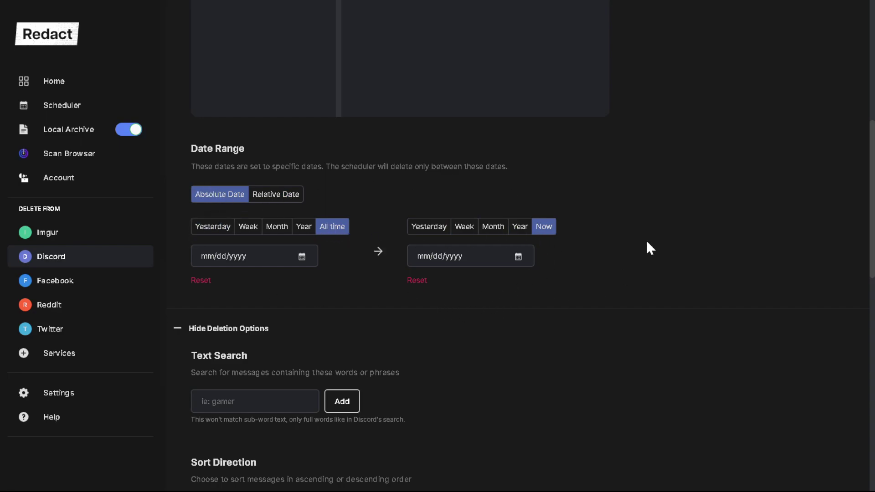
pyautogui.scroll(-3, 642, 249)
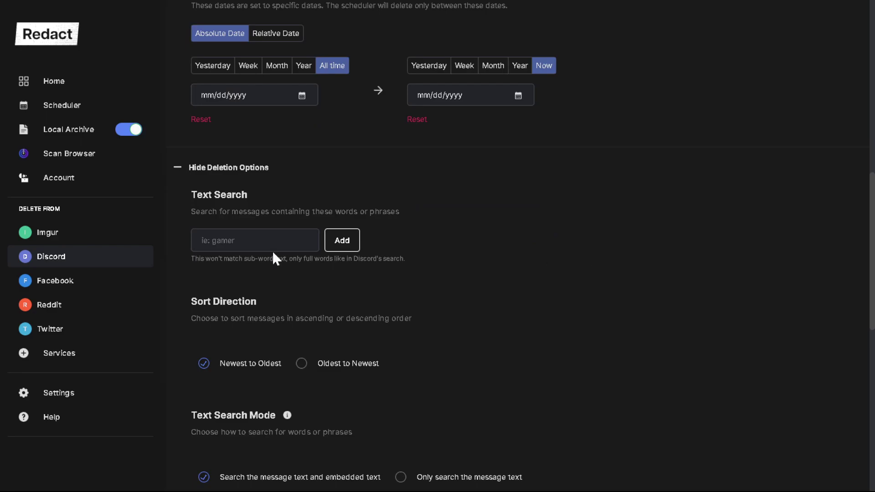
pyautogui.click(254, 240)
pyautogui.click(475, 246)
pyautogui.click(231, 234)
pyautogui.scroll(-4, 558, 315)
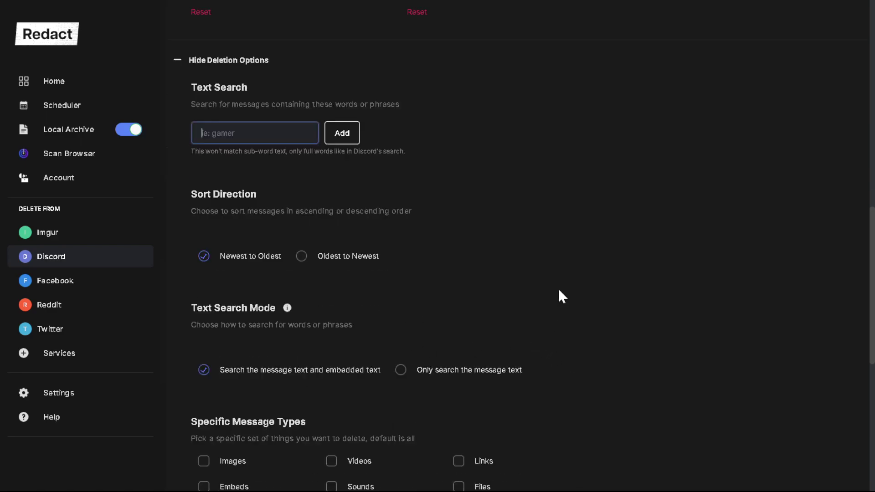
pyautogui.click(214, 126)
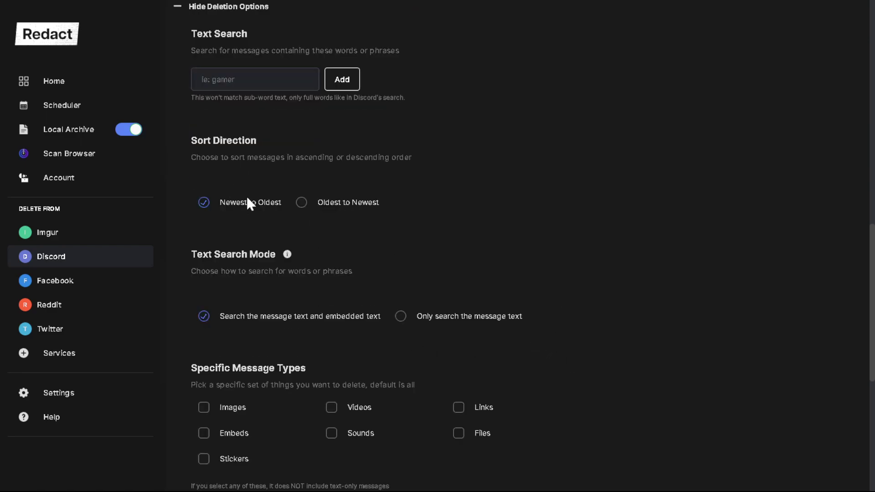
pyautogui.click(325, 204)
pyautogui.scroll(-3, 501, 242)
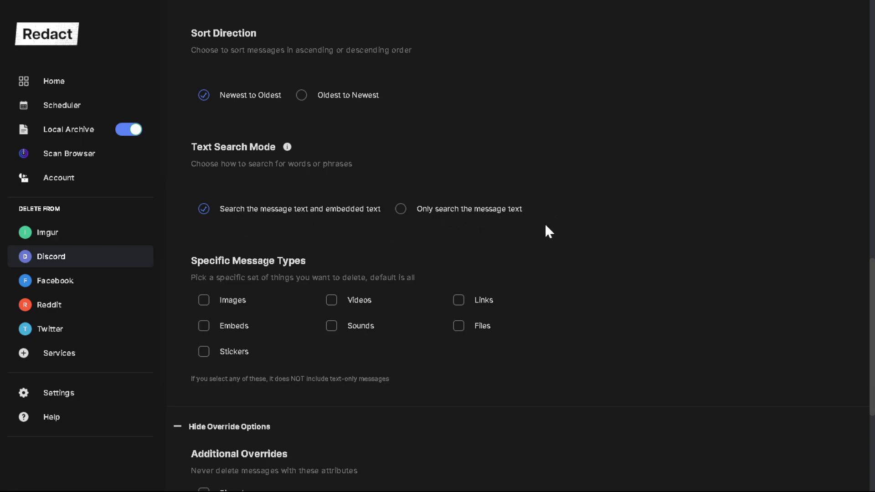
pyautogui.scroll(-3, 502, 218)
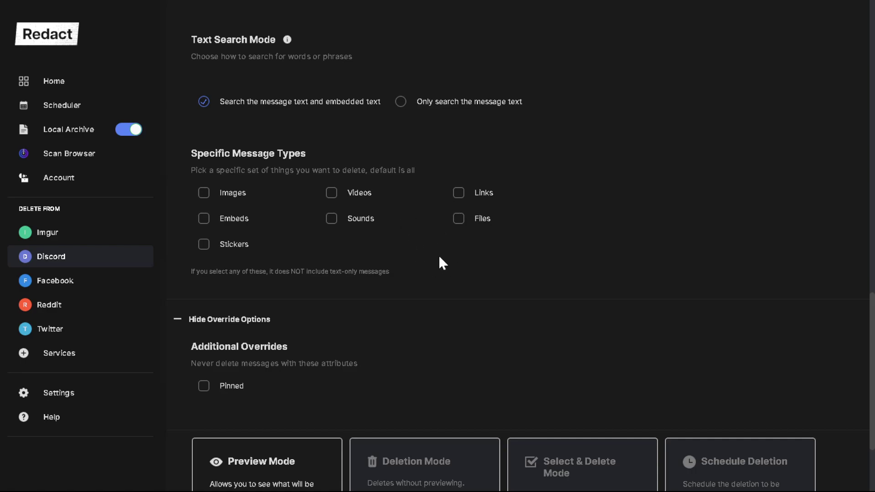
pyautogui.click(367, 195)
pyautogui.click(460, 193)
pyautogui.click(459, 193)
pyautogui.scroll(-1, 603, 230)
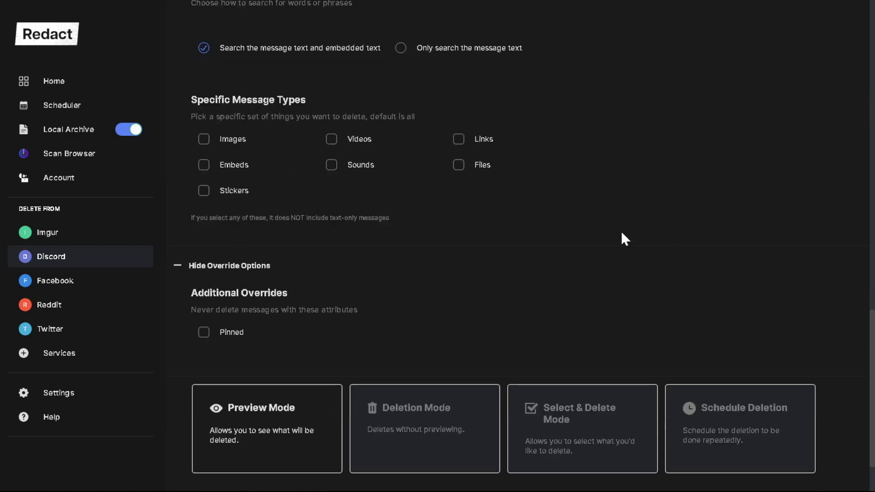
pyautogui.scroll(-2, 593, 269)
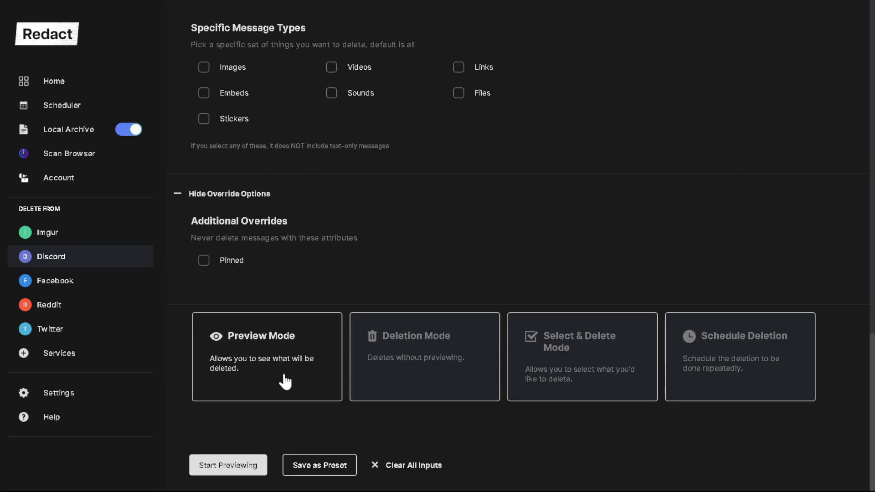
# - Start a preview of the matching Test Server messages with the terms of service accepted
pyautogui.click(232, 473)
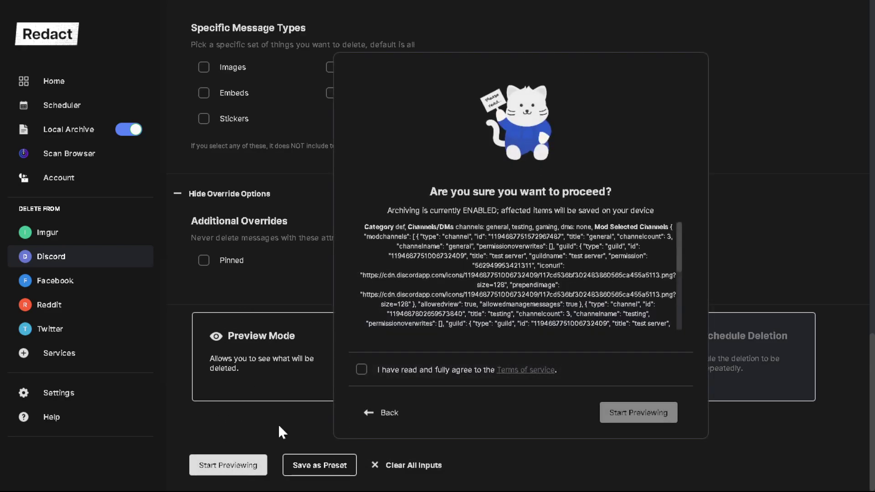
pyautogui.click(361, 370)
pyautogui.click(656, 417)
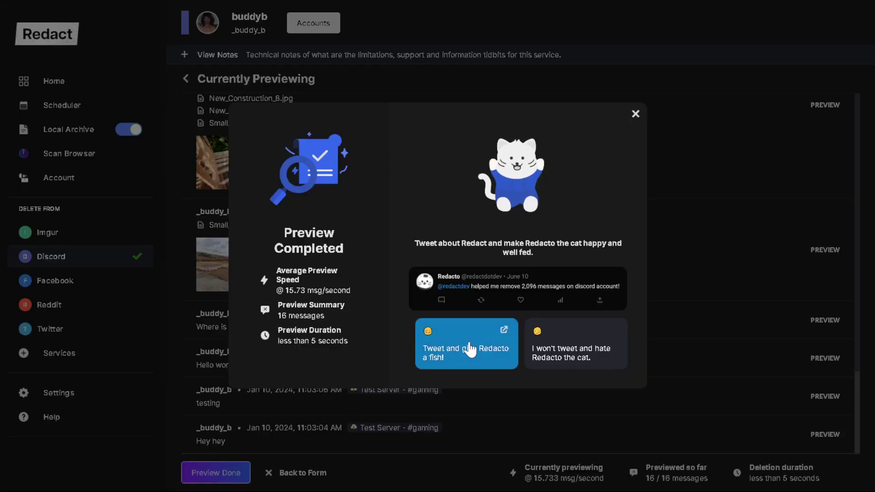
# - Dismiss the preview summary and scroll through the 16 Test Server #gaming messages found
pyautogui.click(635, 115)
pyautogui.scroll(5, 492, 364)
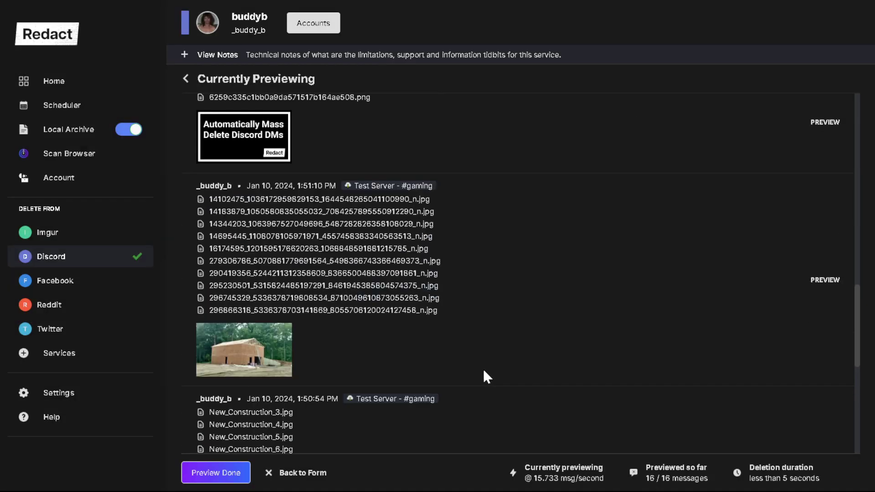
pyautogui.scroll(5, 483, 369)
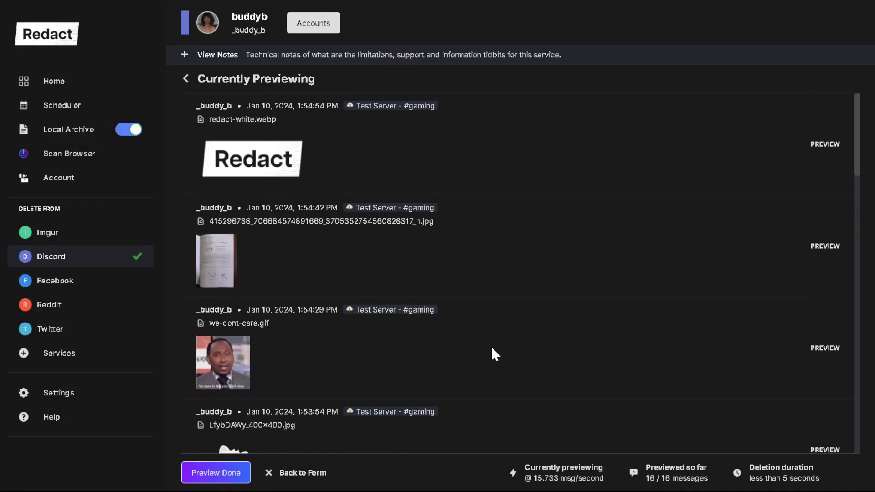
pyautogui.scroll(-15, 492, 349)
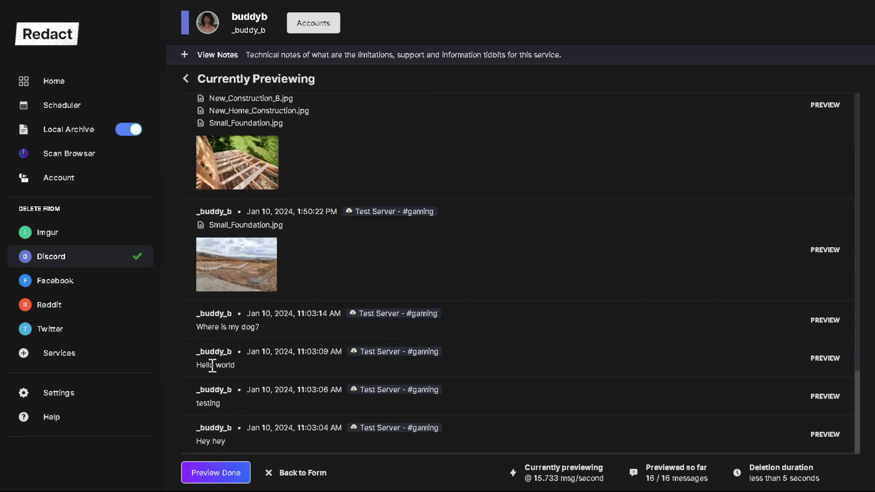
pyautogui.scroll(15, 540, 360)
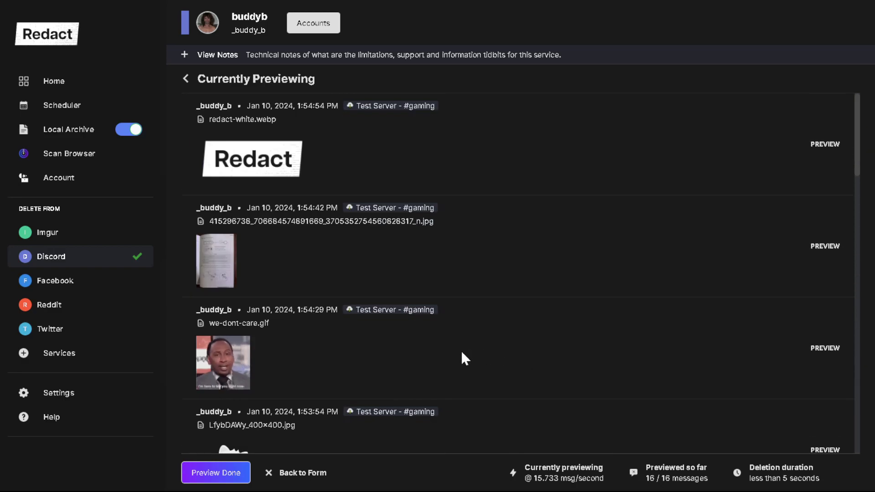
# - Back on the Discord form, choose deleting without preview and include every Test Server channel
pyautogui.click(230, 473)
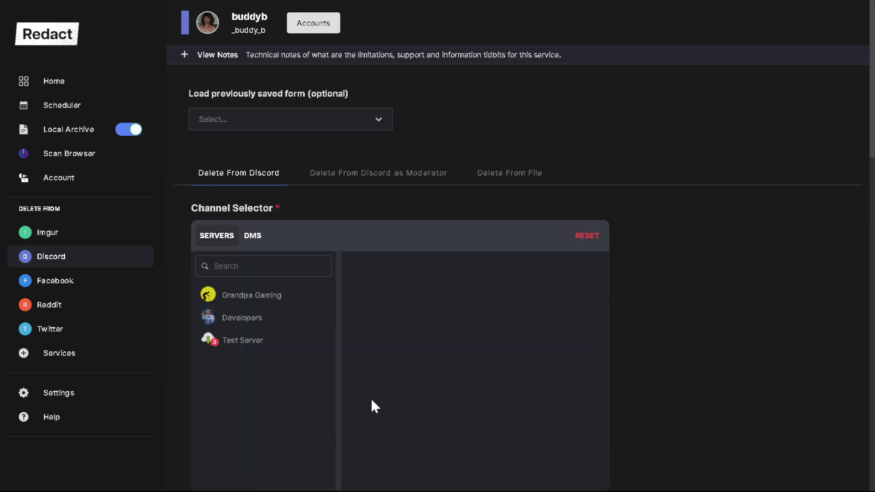
pyautogui.scroll(-20, 379, 392)
pyautogui.click(417, 354)
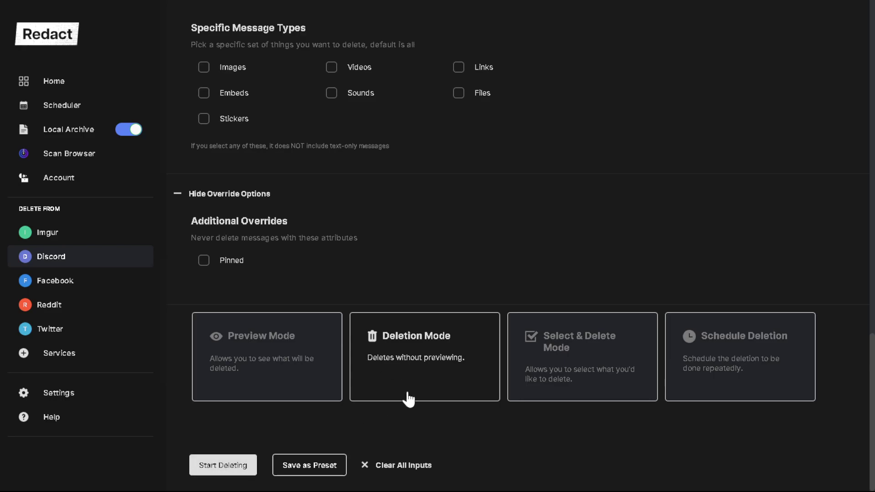
pyautogui.scroll(20, 487, 228)
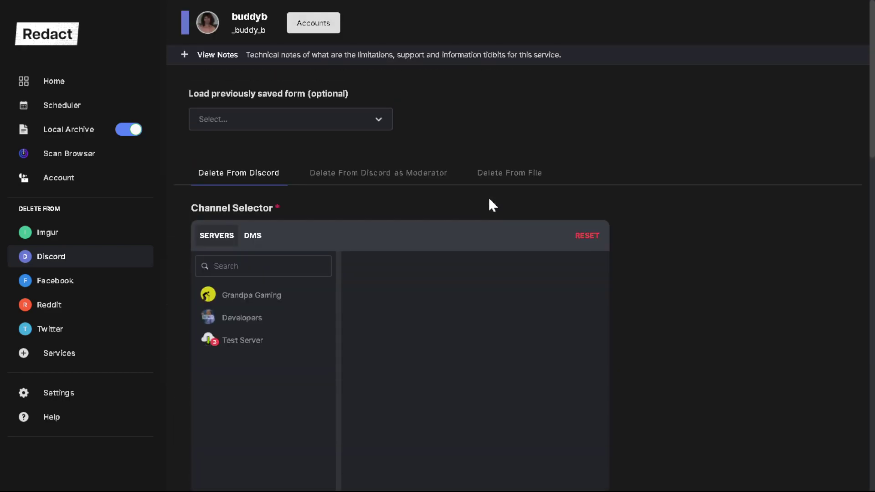
pyautogui.click(290, 341)
# - Switch to Select & Delete Mode and accept the terms of service to start selecting
pyautogui.scroll(-20, 383, 392)
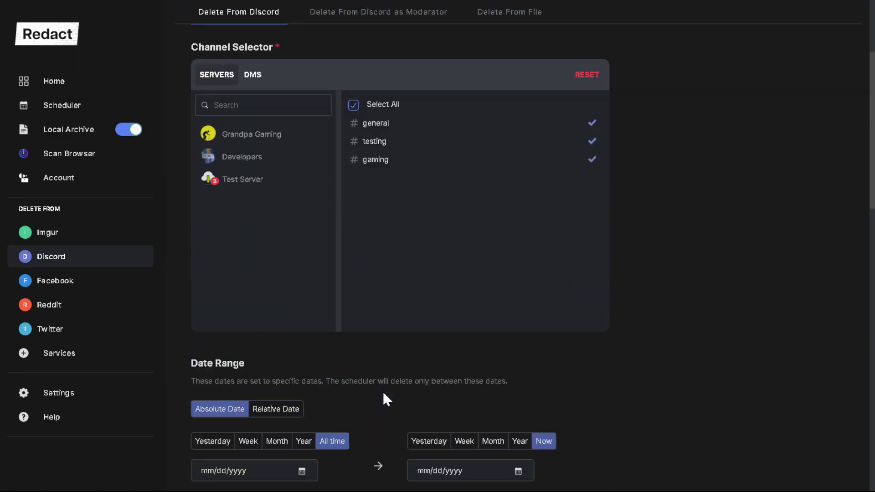
pyautogui.scroll(-1, 395, 402)
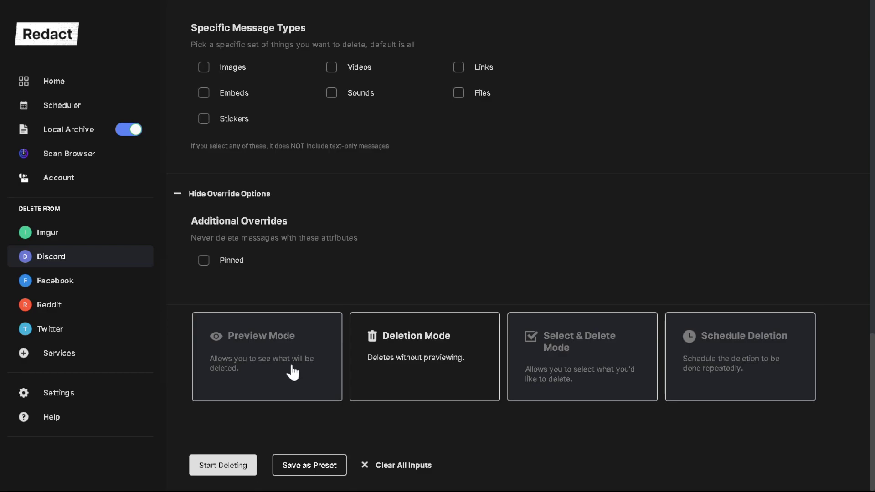
pyautogui.click(585, 354)
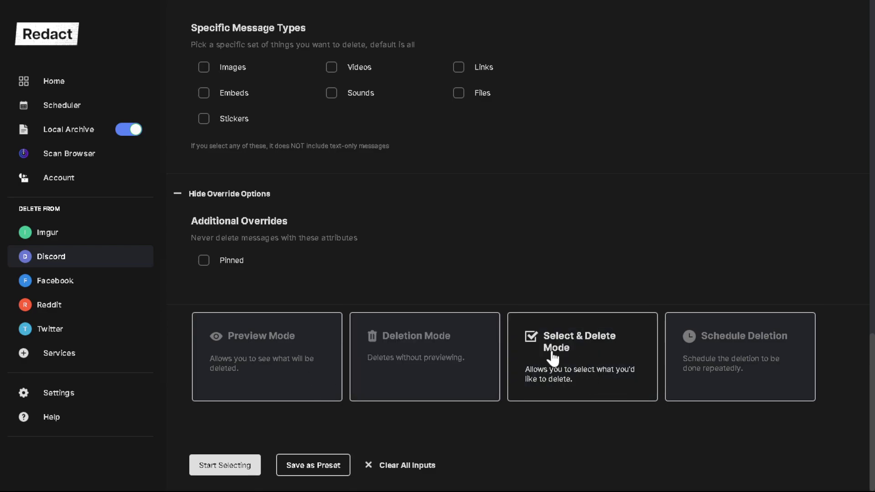
pyautogui.click(215, 465)
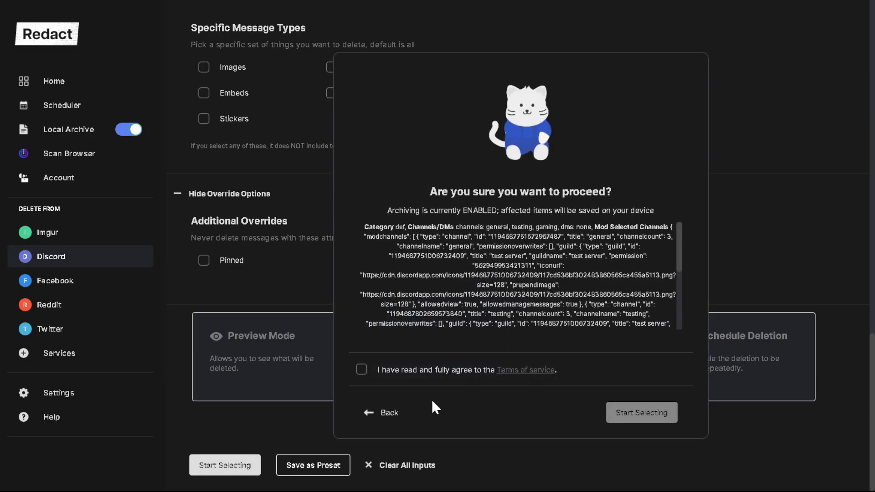
pyautogui.click(362, 369)
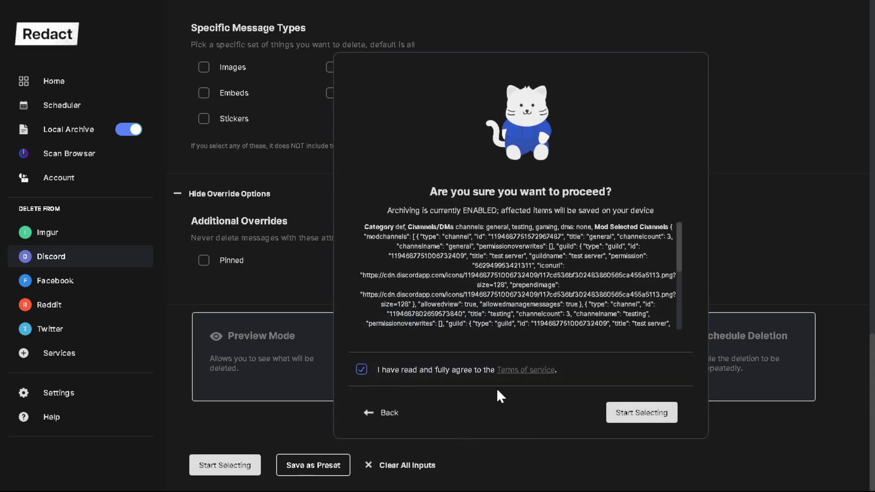
# - Confirm the run and scroll through the listed Test Server messages
pyautogui.click(648, 415)
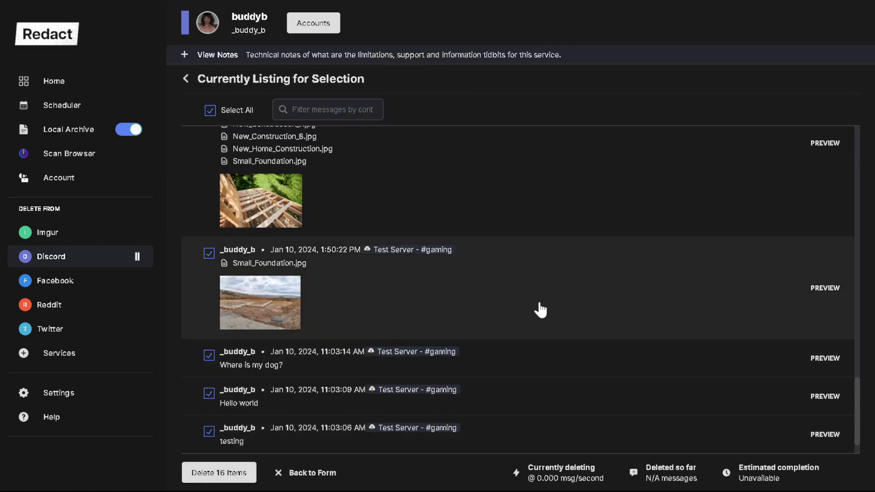
pyautogui.scroll(-1, 539, 306)
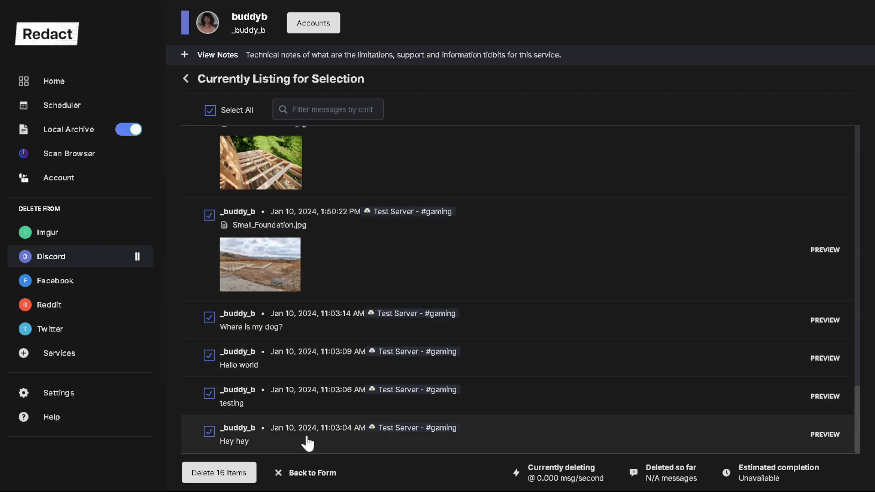
pyautogui.scroll(10, 512, 305)
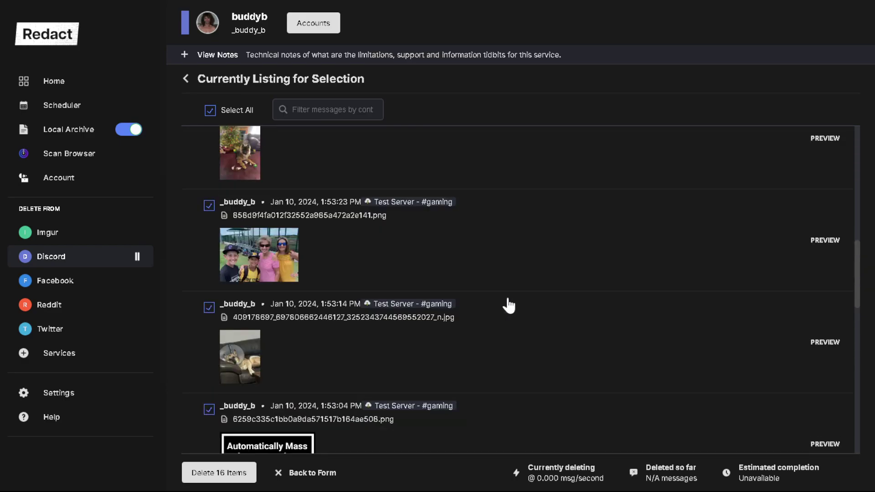
pyautogui.scroll(10, 508, 305)
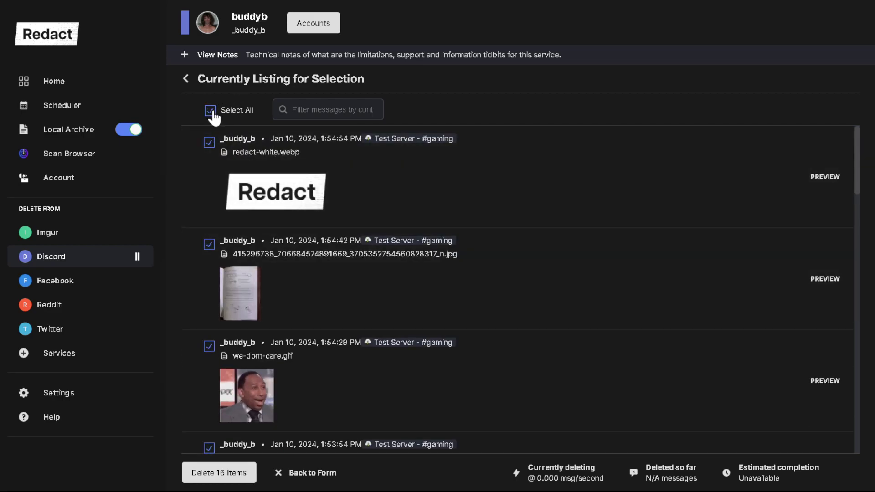
# - Unmark everything, tick we-dont-care.gif, LfybDAWy_400x400.jpg, group photo, Automatically Mass Delete and Where is my dog?, then reselect all 16
pyautogui.click(210, 111)
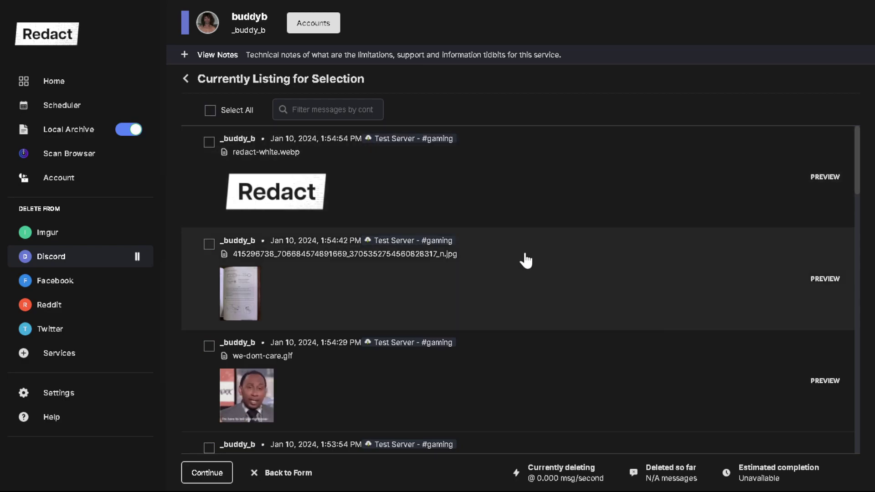
pyautogui.scroll(-3, 501, 263)
pyautogui.click(209, 184)
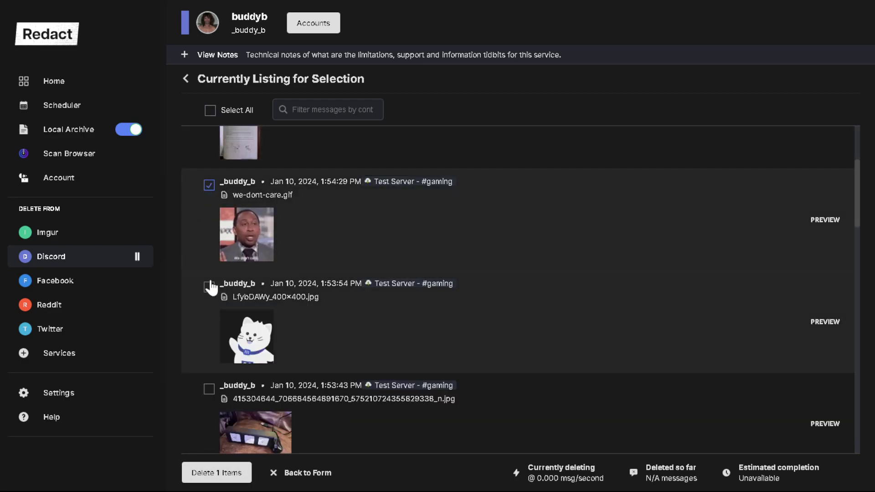
pyautogui.click(211, 287)
pyautogui.scroll(-7, 512, 289)
pyautogui.click(209, 325)
pyautogui.scroll(-5, 422, 307)
pyautogui.click(209, 256)
pyautogui.scroll(-5, 347, 319)
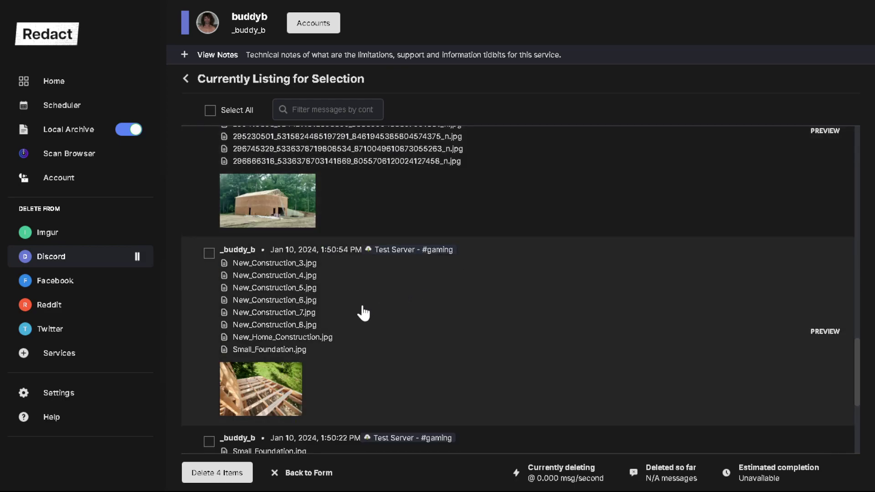
pyautogui.scroll(-5, 348, 319)
pyautogui.click(209, 318)
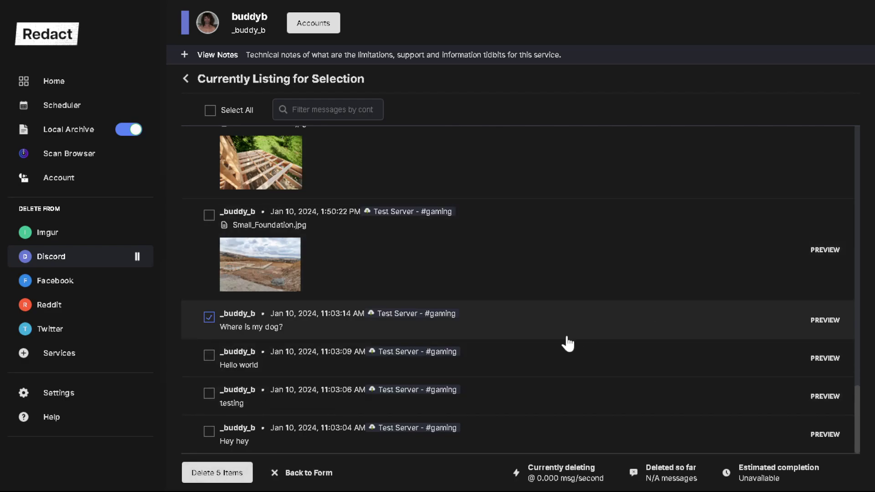
pyautogui.scroll(10, 547, 337)
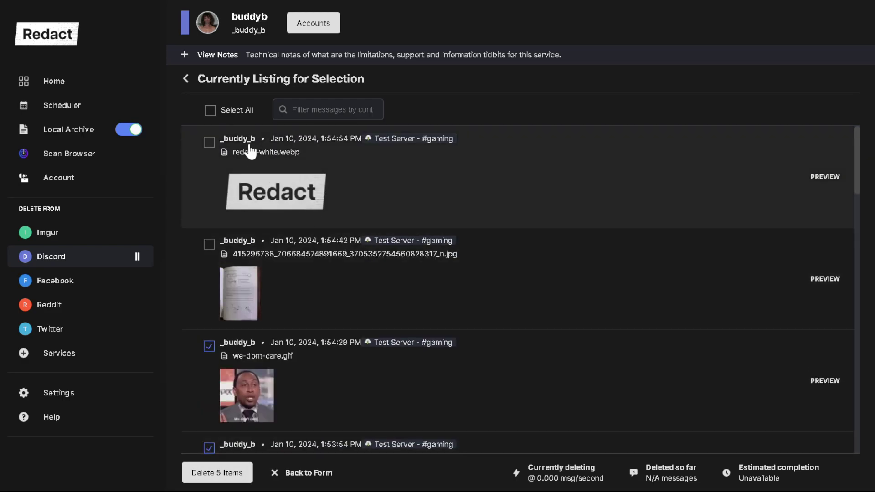
pyautogui.click(211, 113)
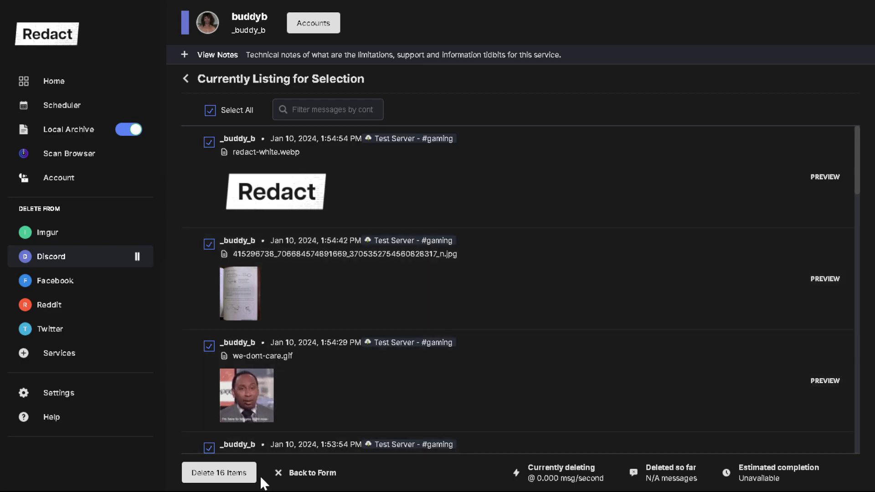
# - Go back to the Discord deletion form and switch it from Select & Delete to Preview Mode
pyautogui.click(292, 479)
pyautogui.scroll(-15, 365, 383)
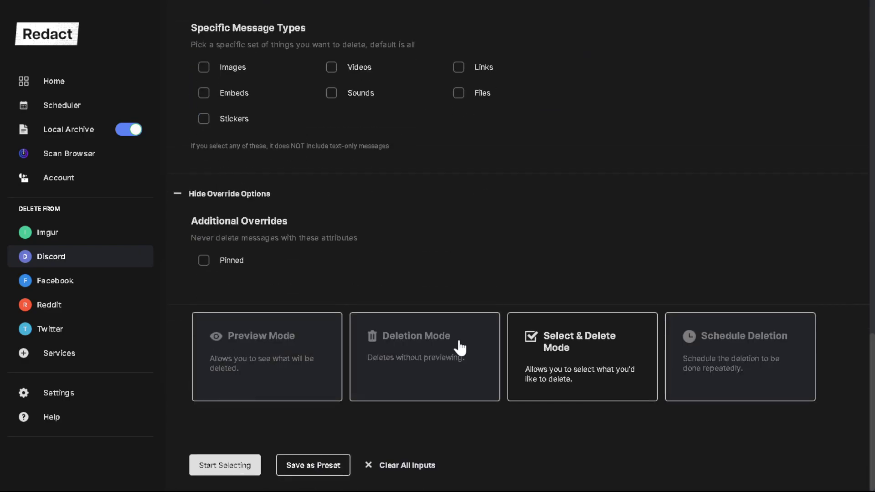
pyautogui.click(269, 367)
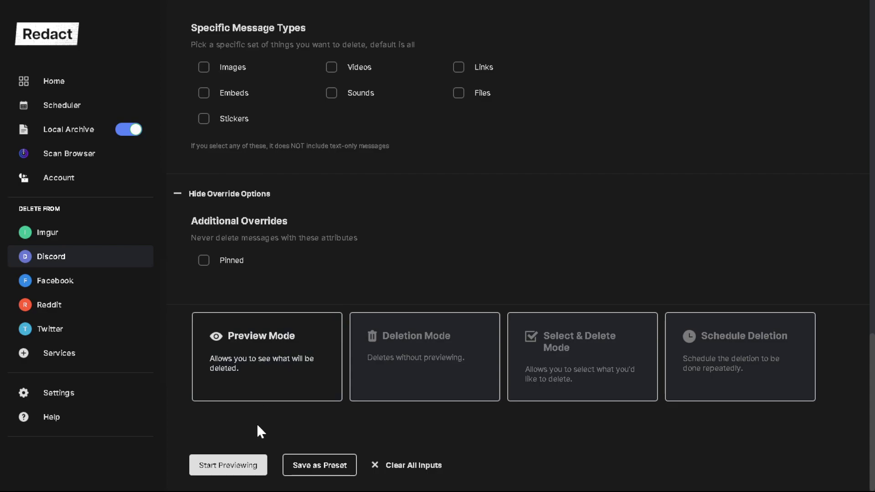